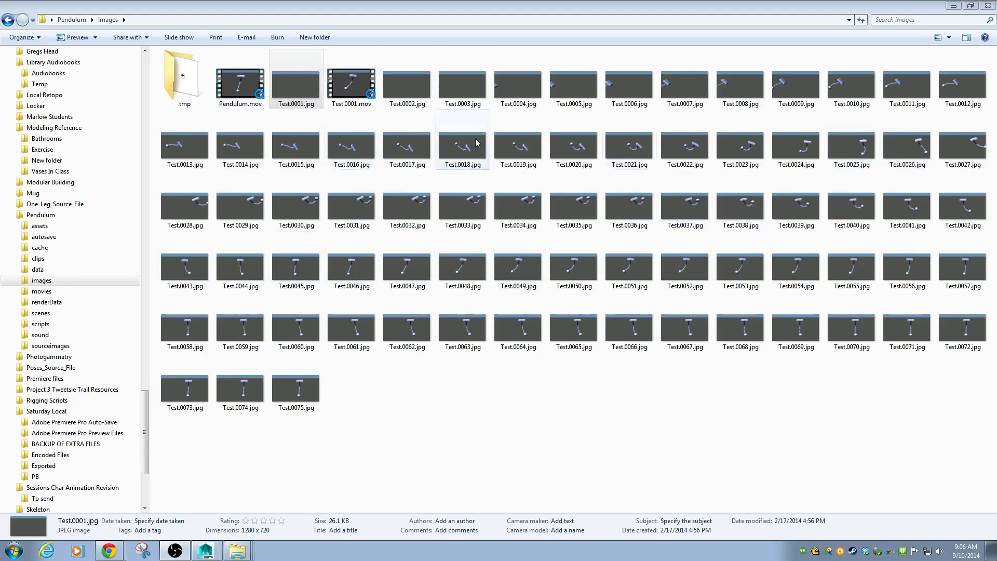
View the rendered frames one by one from Test.0001.jpg through the whole sequence, then close the image viewer.
{"action": "double_click", "coordinate": [296, 83]}
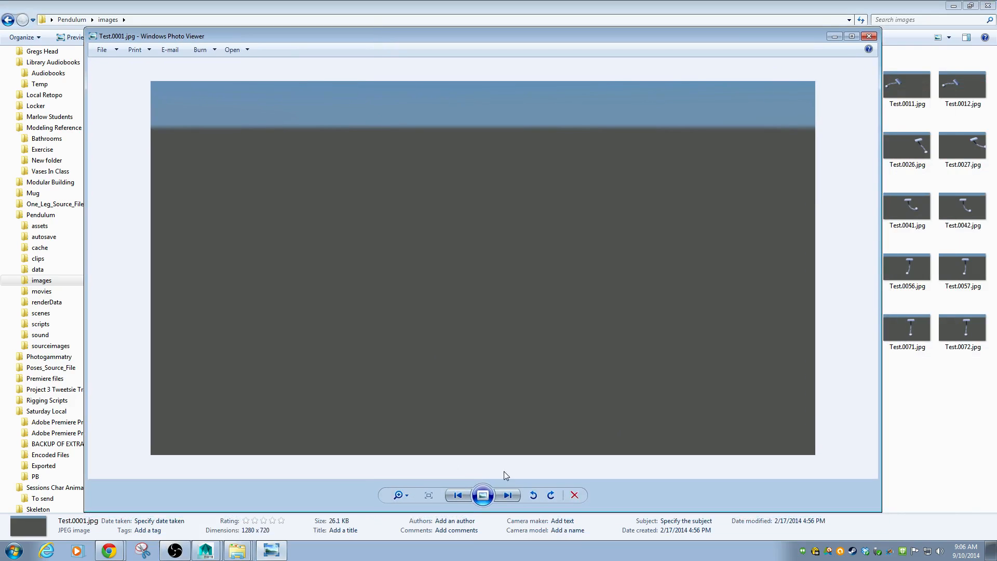
{"action": "left_click", "coordinate": [510, 497]}
{"action": "left_click", "coordinate": [510, 496]}
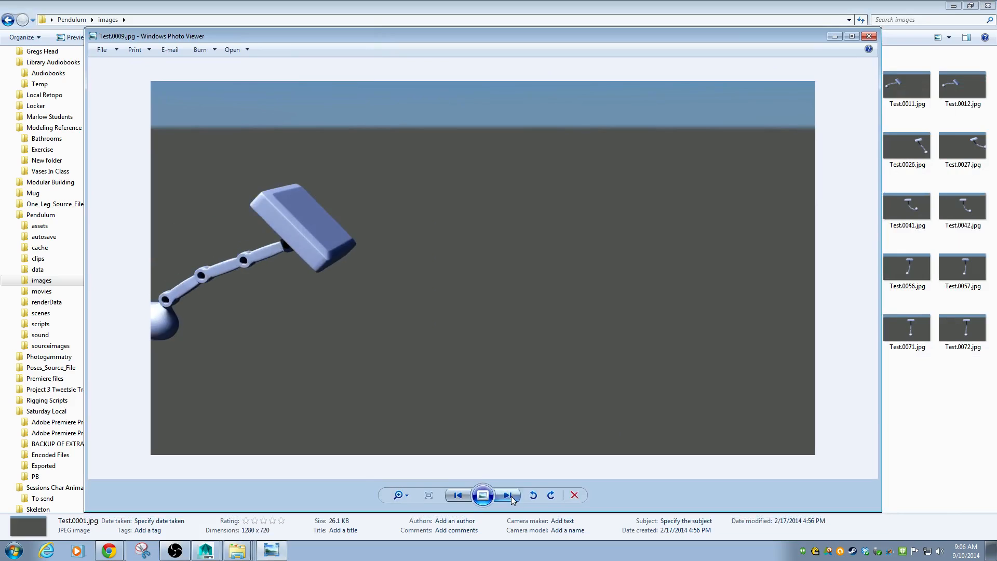
{"action": "left_click", "coordinate": [510, 496]}
{"action": "left_click", "coordinate": [510, 497]}
{"action": "left_click", "coordinate": [509, 496]}
{"action": "left_click", "coordinate": [510, 497]}
{"action": "left_click", "coordinate": [510, 496]}
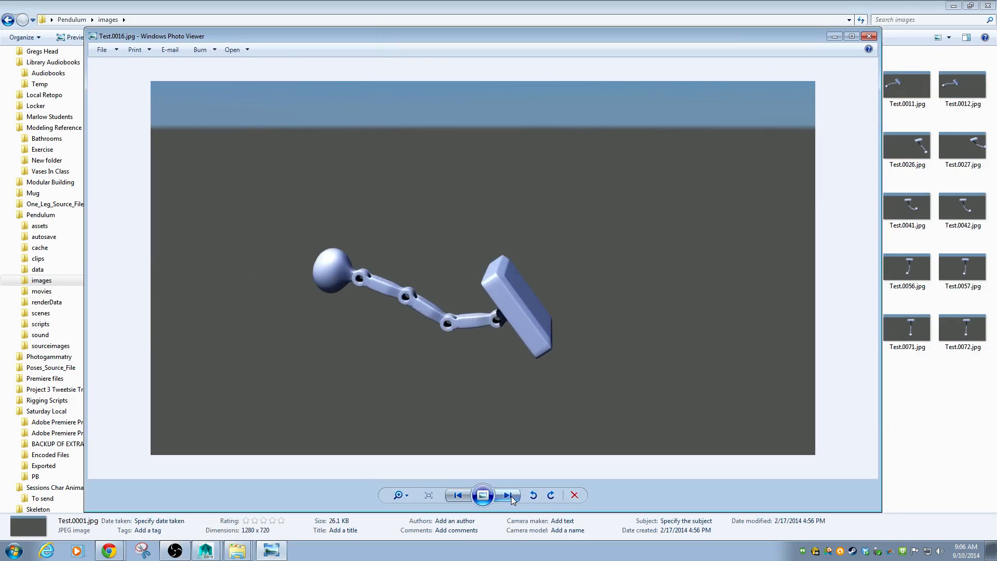
{"action": "left_click", "coordinate": [510, 496]}
{"action": "left_click", "coordinate": [509, 496]}
{"action": "left_click", "coordinate": [510, 496]}
{"action": "left_click", "coordinate": [509, 496]}
{"action": "left_click", "coordinate": [510, 496]}
{"action": "left_click", "coordinate": [510, 496]}
{"action": "left_click", "coordinate": [509, 496]}
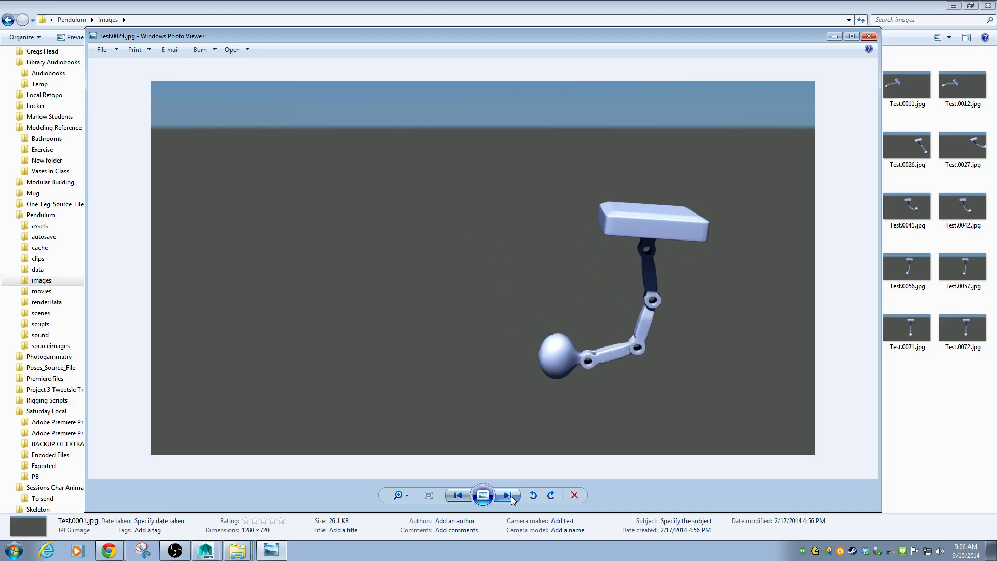
{"action": "left_click", "coordinate": [509, 496]}
{"action": "left_click", "coordinate": [509, 496]}
{"action": "left_click", "coordinate": [510, 497]}
{"action": "left_click", "coordinate": [509, 496]}
{"action": "left_click", "coordinate": [510, 496]}
{"action": "left_click", "coordinate": [510, 497]}
{"action": "left_click", "coordinate": [509, 496]}
{"action": "left_click", "coordinate": [509, 496]}
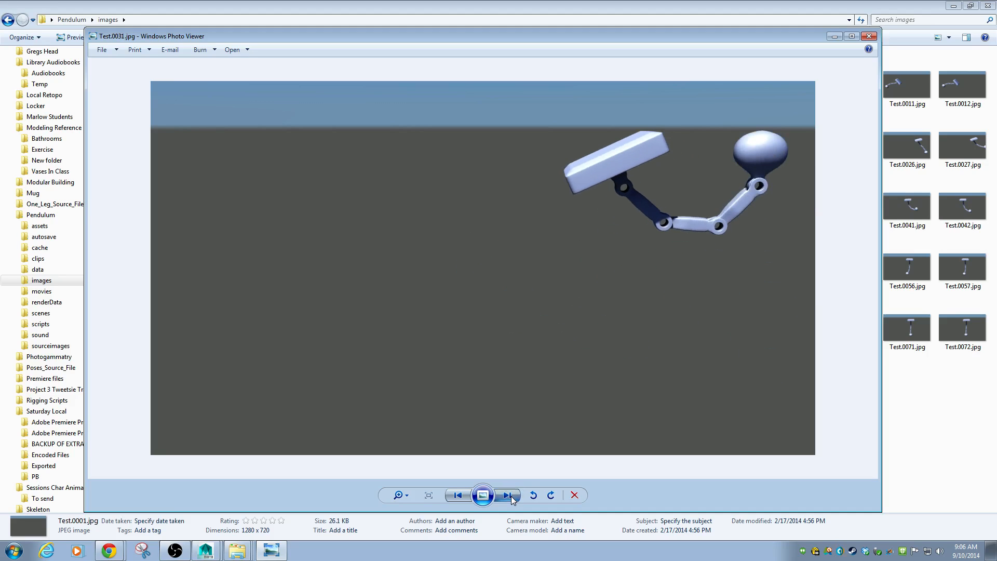
{"action": "left_click", "coordinate": [510, 496]}
{"action": "left_click", "coordinate": [510, 496]}
{"action": "left_click", "coordinate": [510, 496]}
{"action": "left_click", "coordinate": [510, 496]}
{"action": "left_click", "coordinate": [510, 496]}
{"action": "left_click", "coordinate": [509, 497]}
{"action": "left_click", "coordinate": [509, 496]}
{"action": "left_click", "coordinate": [509, 496]}
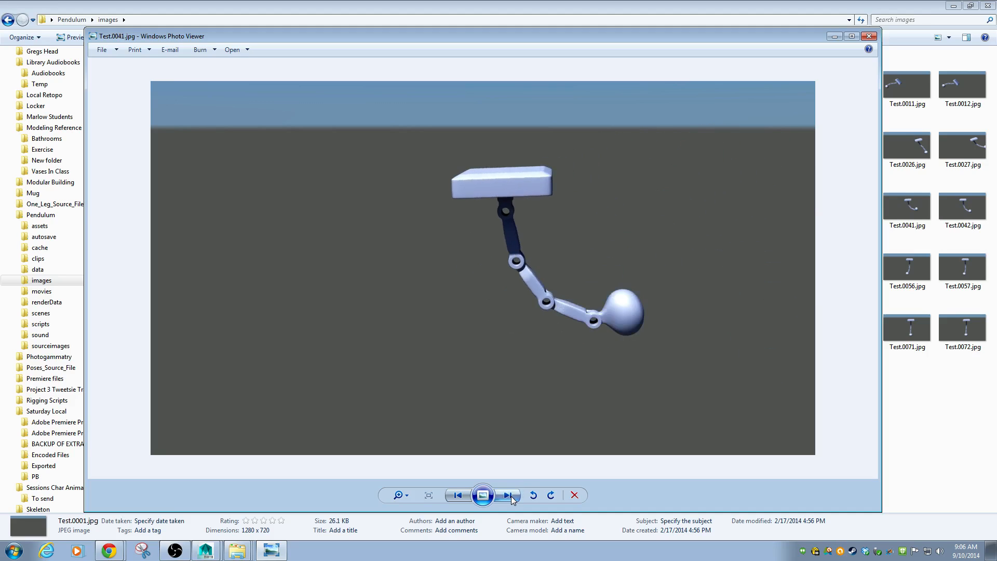
{"action": "left_click", "coordinate": [510, 497]}
{"action": "left_click", "coordinate": [510, 497]}
{"action": "left_click", "coordinate": [510, 497]}
{"action": "left_click", "coordinate": [509, 496]}
{"action": "left_click", "coordinate": [510, 496]}
{"action": "left_click", "coordinate": [510, 496]}
{"action": "left_click", "coordinate": [510, 496]}
{"action": "left_click", "coordinate": [510, 496]}
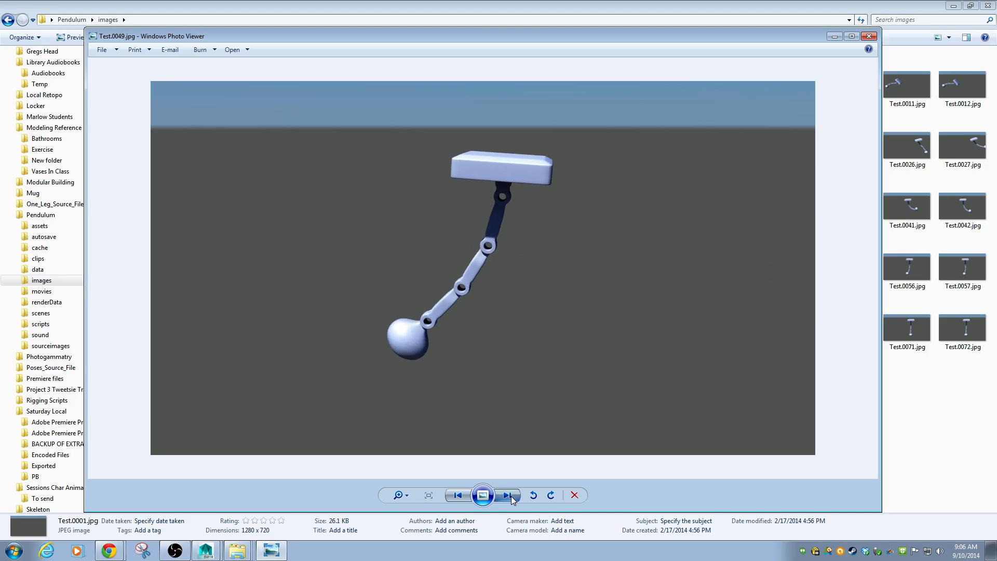
{"action": "left_click", "coordinate": [510, 496]}
{"action": "left_click", "coordinate": [510, 496]}
{"action": "left_click", "coordinate": [510, 496]}
{"action": "left_click", "coordinate": [509, 497]}
{"action": "left_click", "coordinate": [510, 497]}
{"action": "left_click", "coordinate": [510, 496]}
{"action": "left_click", "coordinate": [511, 497]}
{"action": "left_click", "coordinate": [511, 497]}
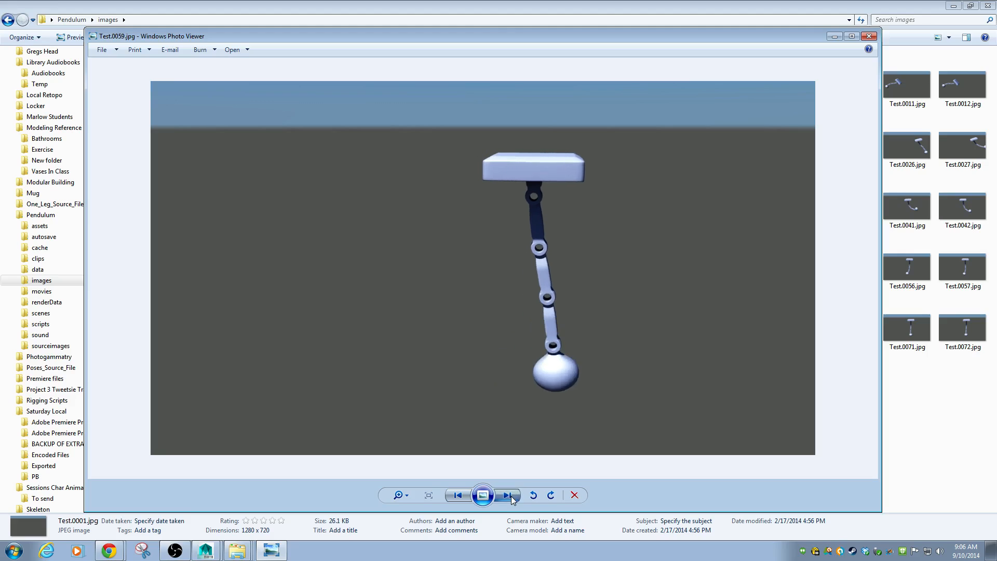
{"action": "left_click", "coordinate": [510, 497]}
{"action": "left_click", "coordinate": [510, 497]}
{"action": "left_click", "coordinate": [510, 496]}
{"action": "left_click", "coordinate": [511, 497]}
{"action": "left_click", "coordinate": [511, 496]}
{"action": "left_click", "coordinate": [511, 497]}
{"action": "left_click", "coordinate": [511, 496]}
{"action": "left_click", "coordinate": [510, 497]}
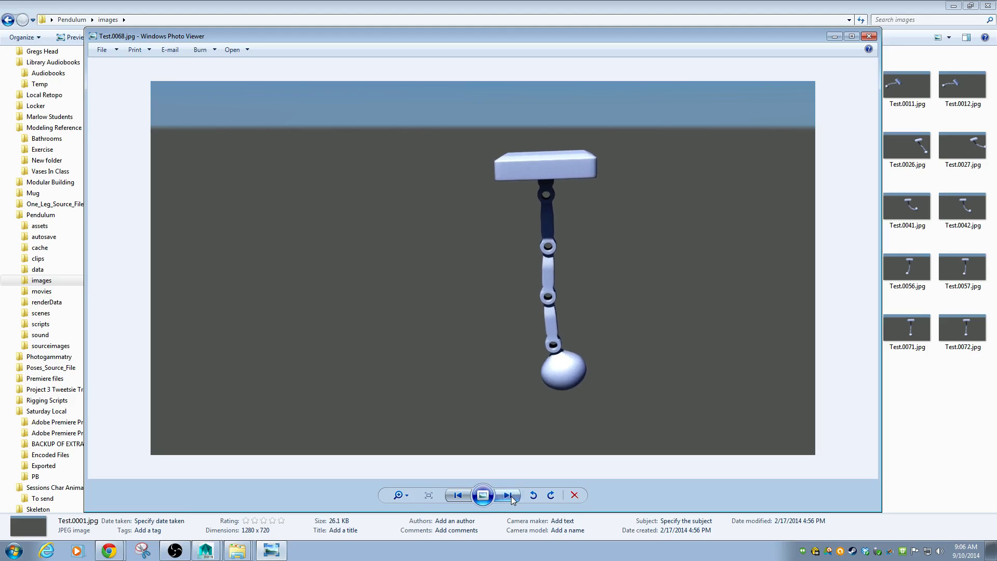
{"action": "left_click", "coordinate": [510, 497]}
{"action": "left_click", "coordinate": [511, 497]}
{"action": "left_click", "coordinate": [511, 497]}
{"action": "left_click", "coordinate": [511, 497]}
{"action": "left_click", "coordinate": [511, 496]}
{"action": "left_click", "coordinate": [511, 497]}
{"action": "left_click", "coordinate": [511, 497]}
{"action": "left_click", "coordinate": [511, 497]}
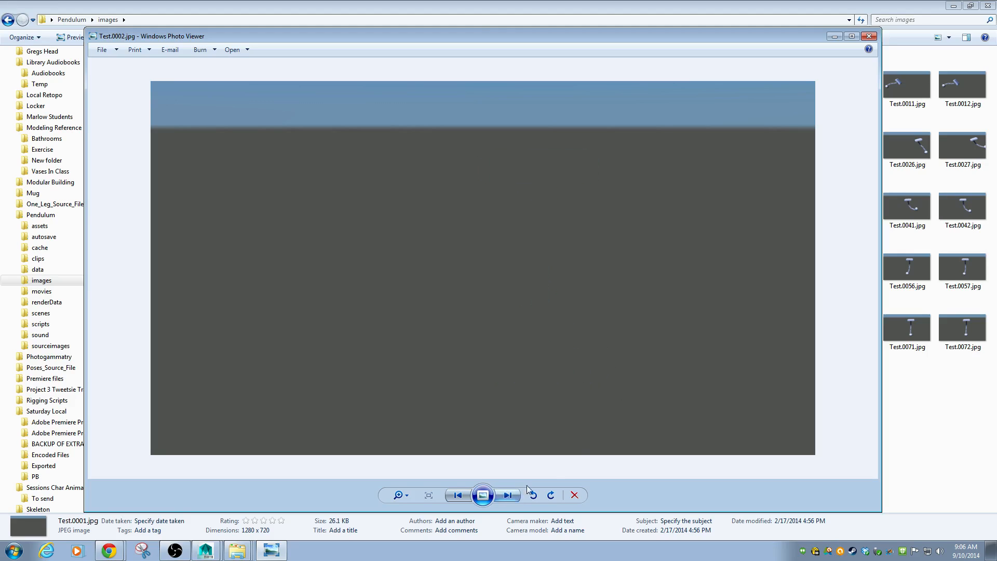
{"action": "left_click", "coordinate": [869, 35]}
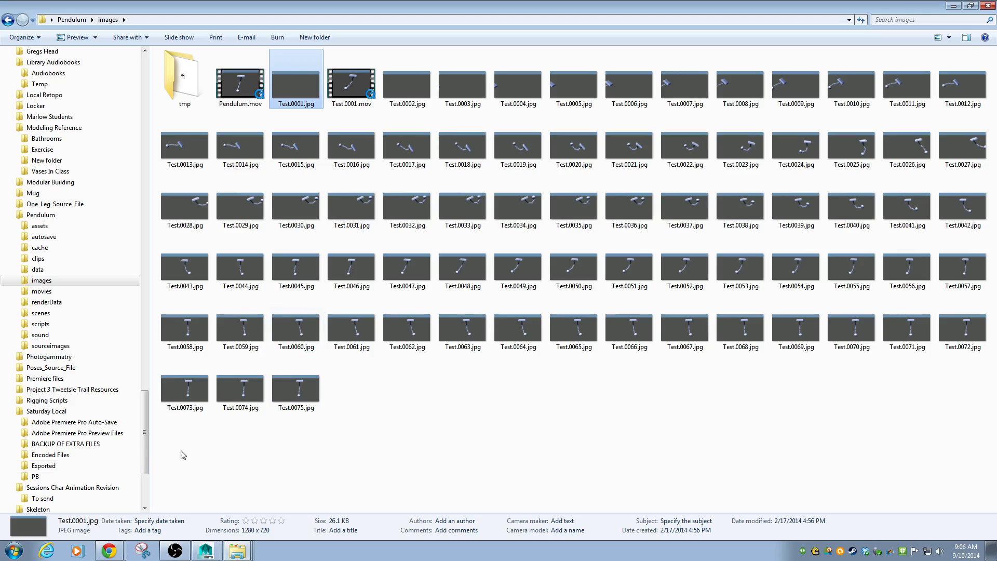
Open Test.0001.jpg from the images folder with fcheck.
{"action": "right_click", "coordinate": [297, 90]}
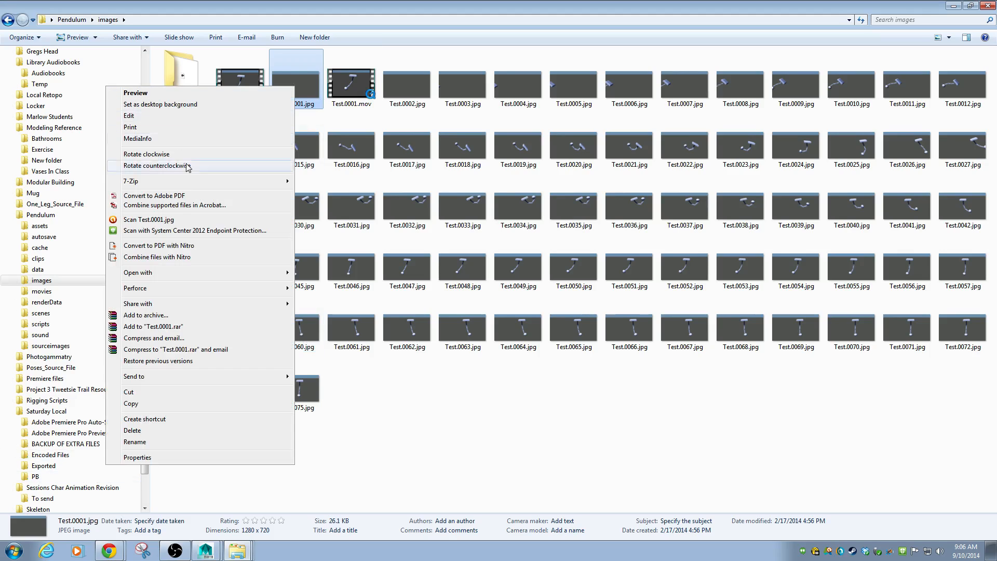
{"action": "mouse_move", "coordinate": [174, 278]}
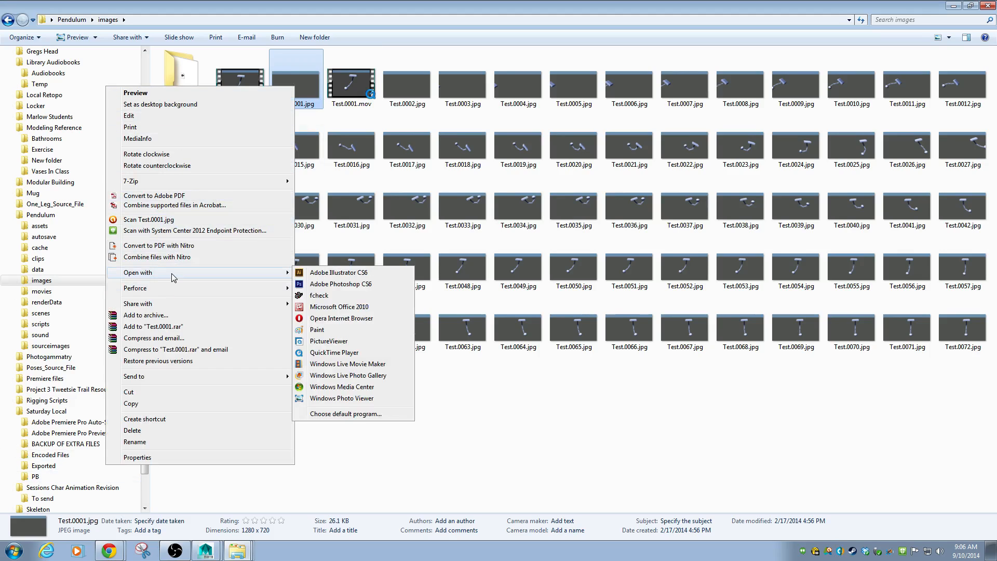
{"action": "left_click", "coordinate": [350, 298]}
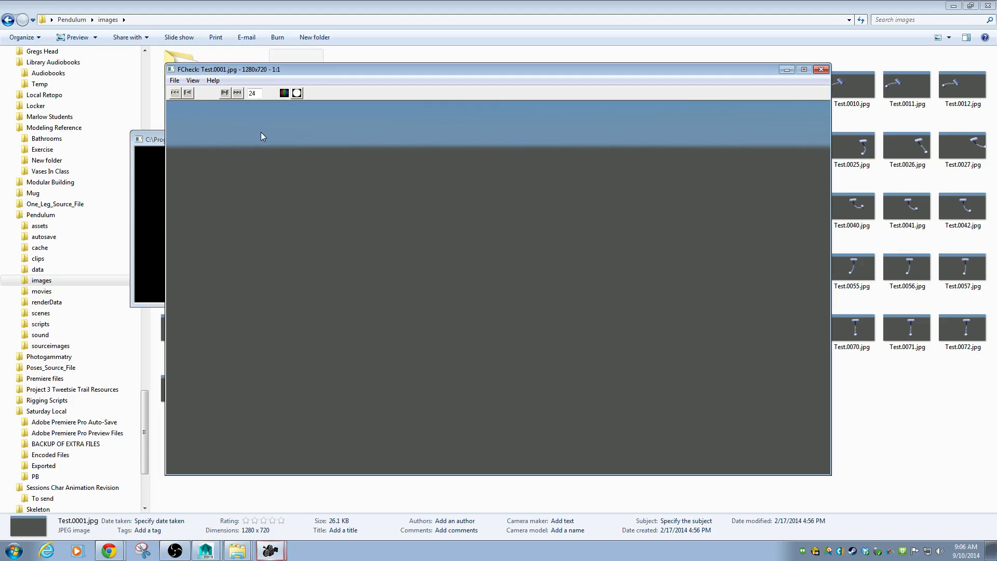
Load the animation starting at Test.0001.jpg in FCheck, watch it play, and close FCheck.
{"action": "left_click", "coordinate": [175, 81]}
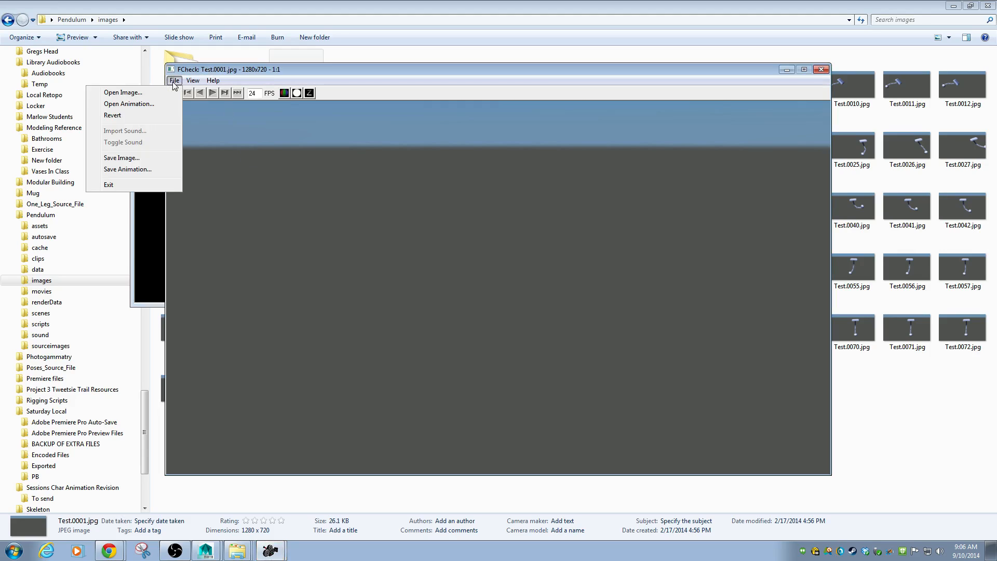
{"action": "left_click", "coordinate": [149, 104]}
{"action": "left_click", "coordinate": [303, 166]}
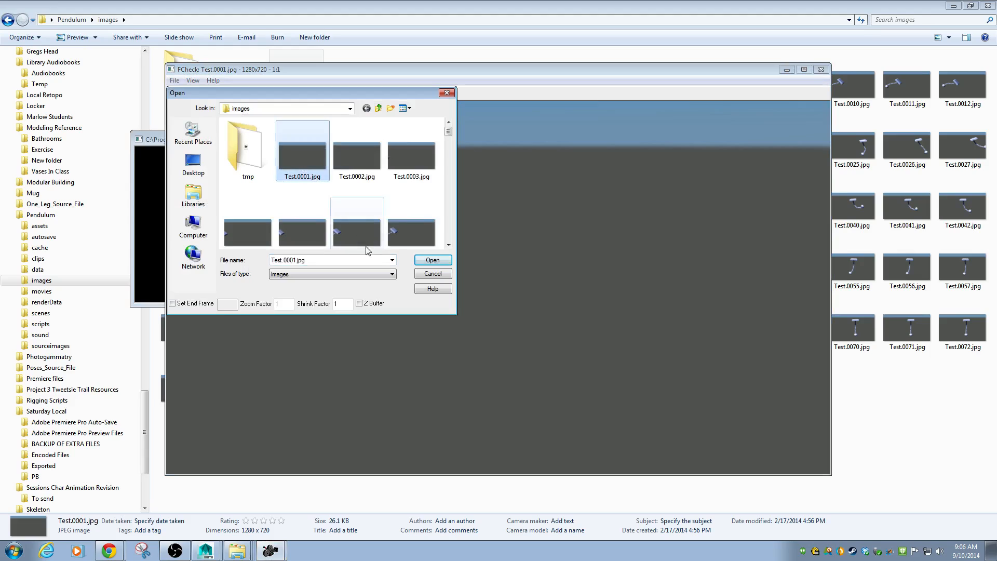
{"action": "left_click", "coordinate": [433, 261]}
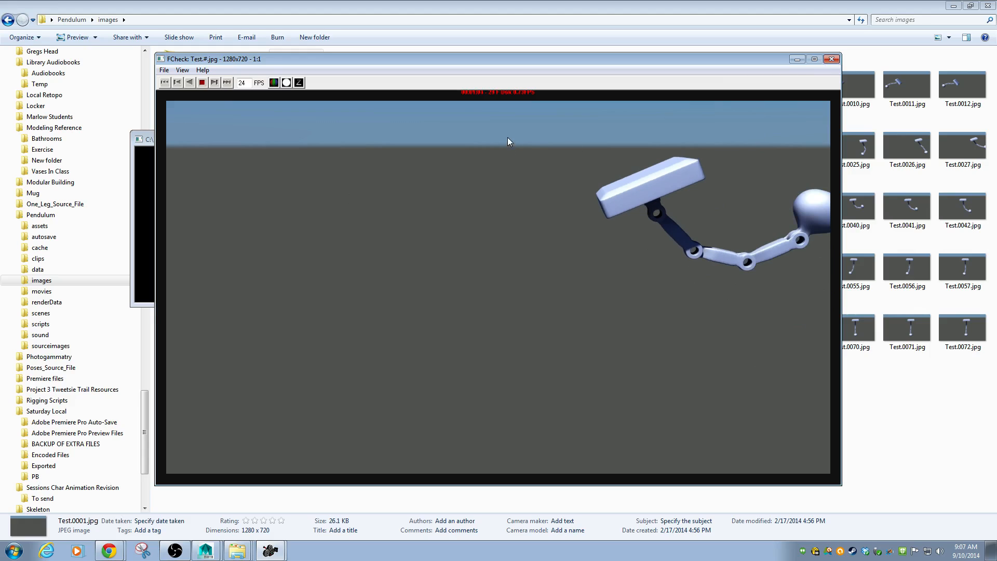
{"action": "left_click", "coordinate": [830, 59]}
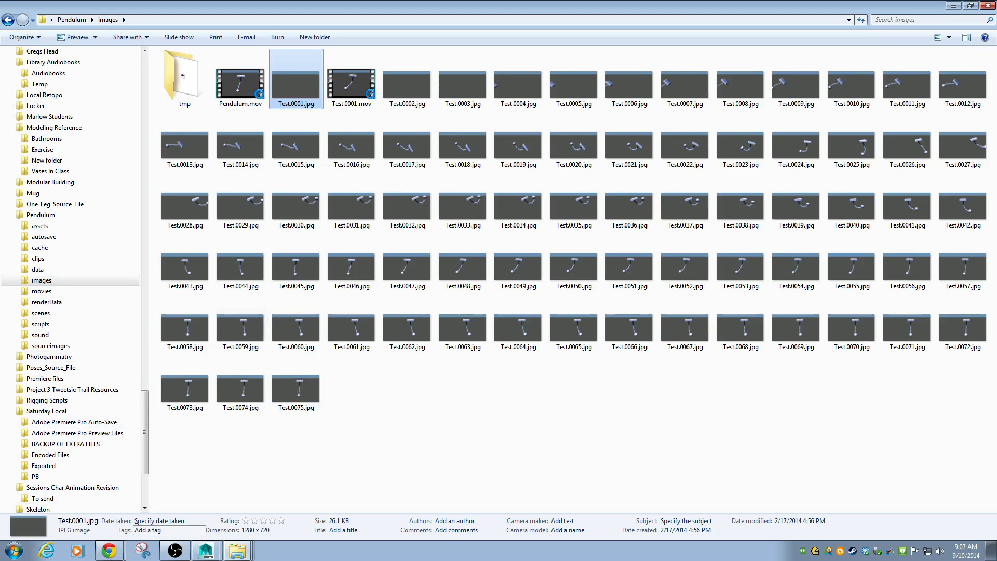
Launch QuickTime Player, move its window clear of the folder tree, and start opening an image sequence.
{"action": "left_click", "coordinate": [15, 551]}
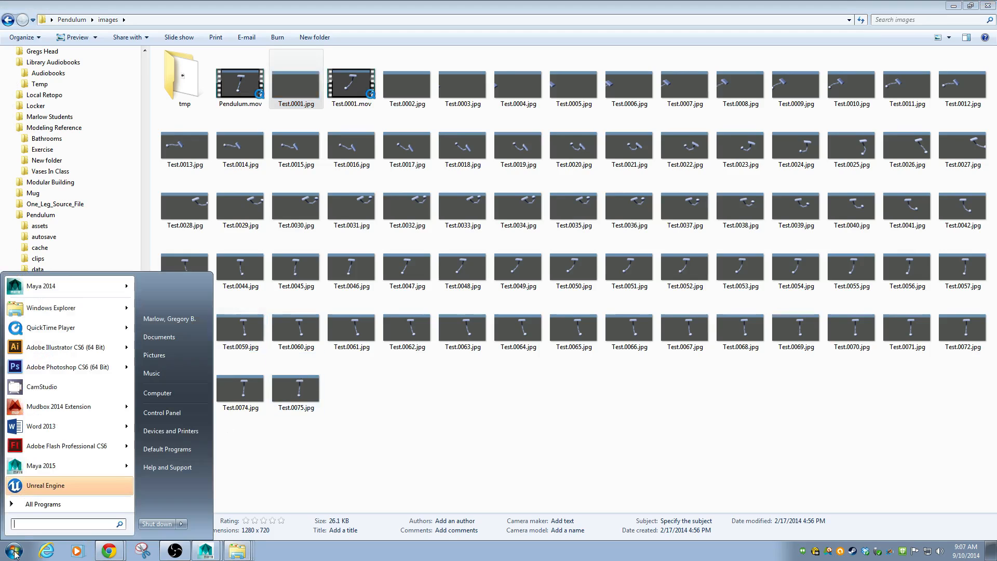
{"action": "mouse_move", "coordinate": [66, 337]}
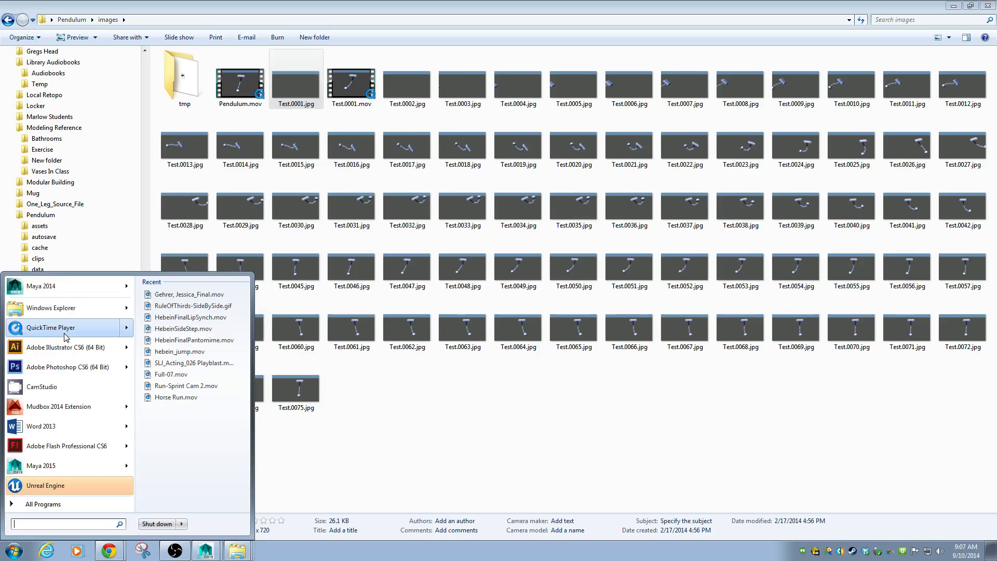
{"action": "key", "text": "Escape"}
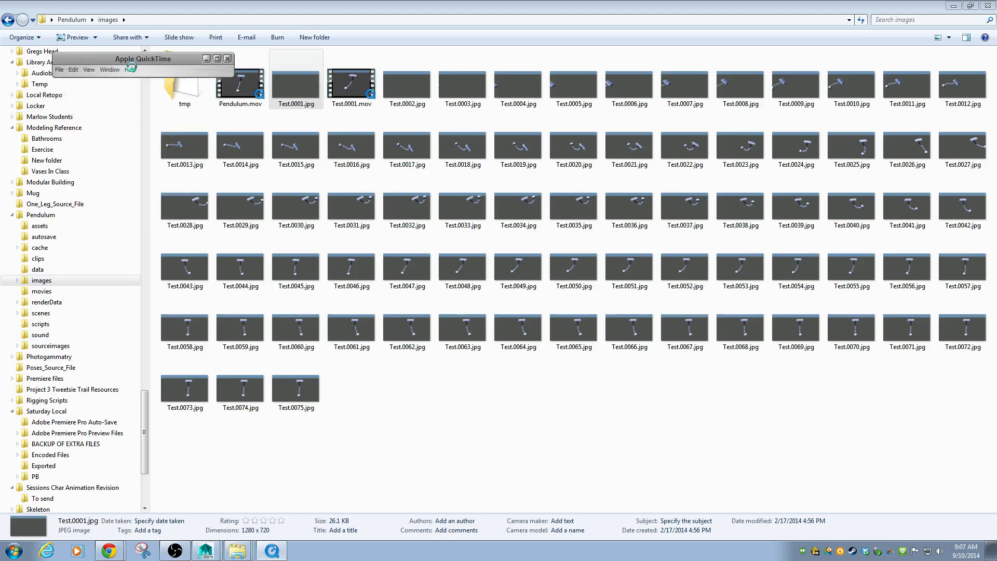
{"action": "left_click_drag", "start_coordinate": [167, 59], "coordinate": [631, 100]}
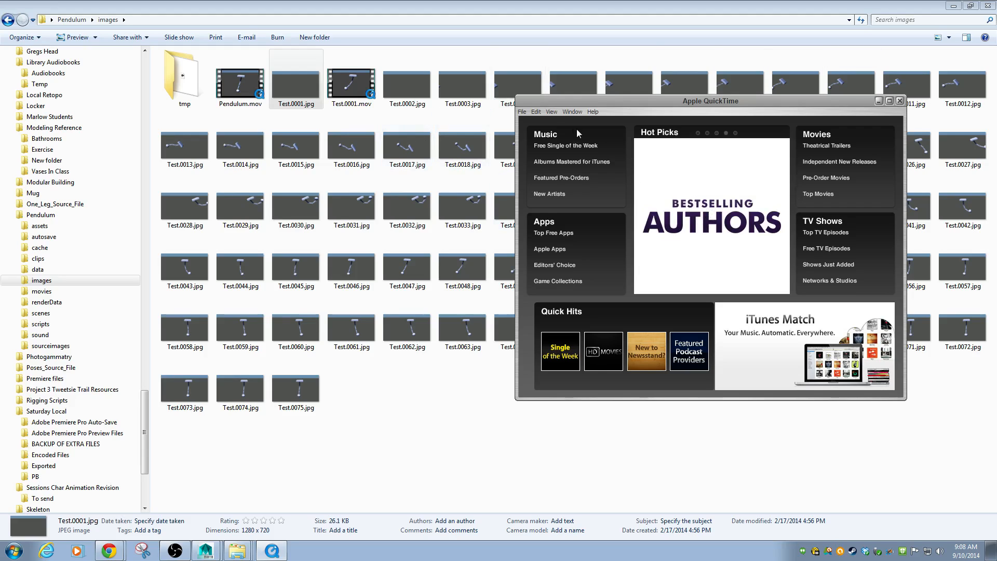
{"action": "left_click", "coordinate": [522, 111]}
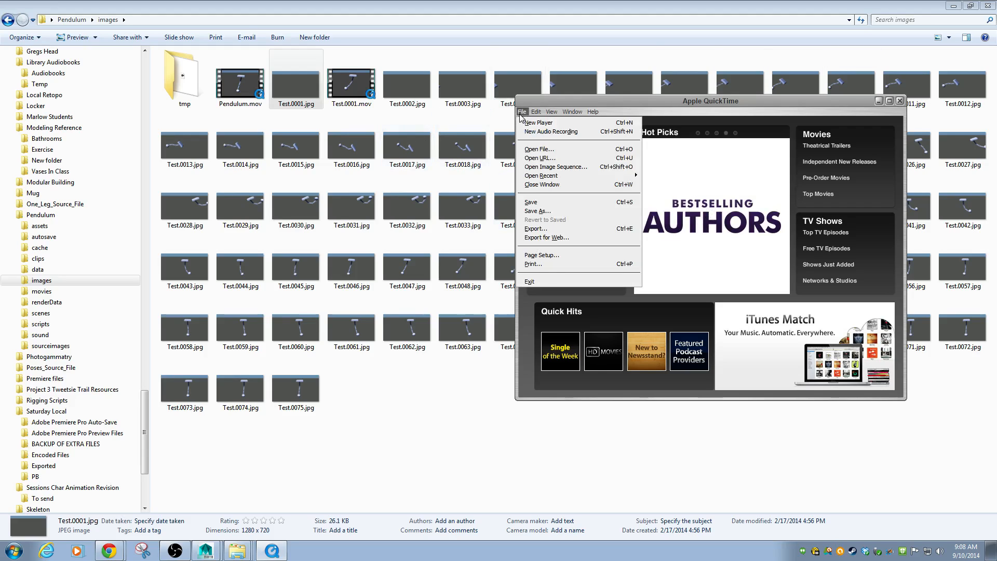
{"action": "left_click", "coordinate": [563, 167]}
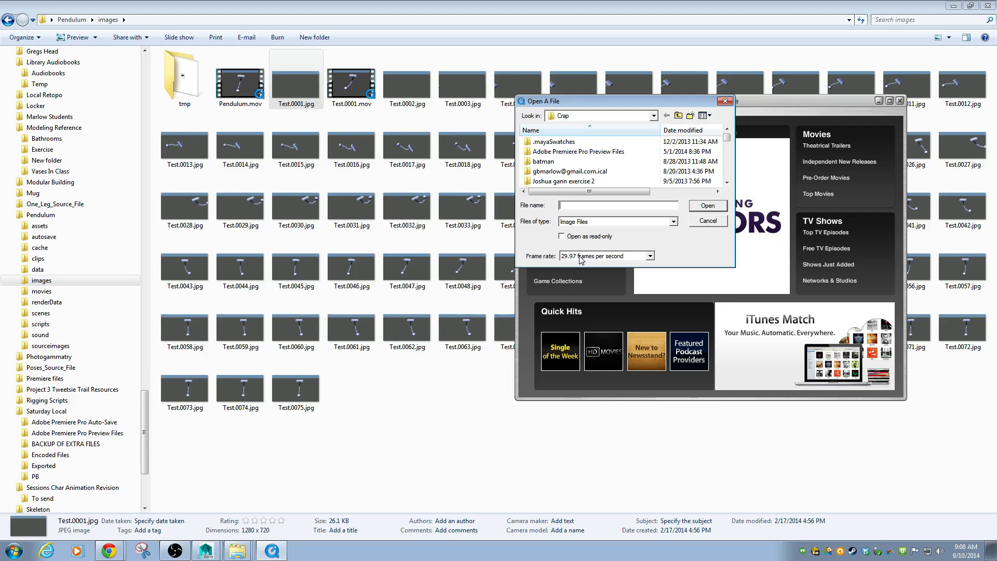
Examine the available frame rates for the image sequence without choosing a different one.
{"action": "left_click", "coordinate": [650, 256]}
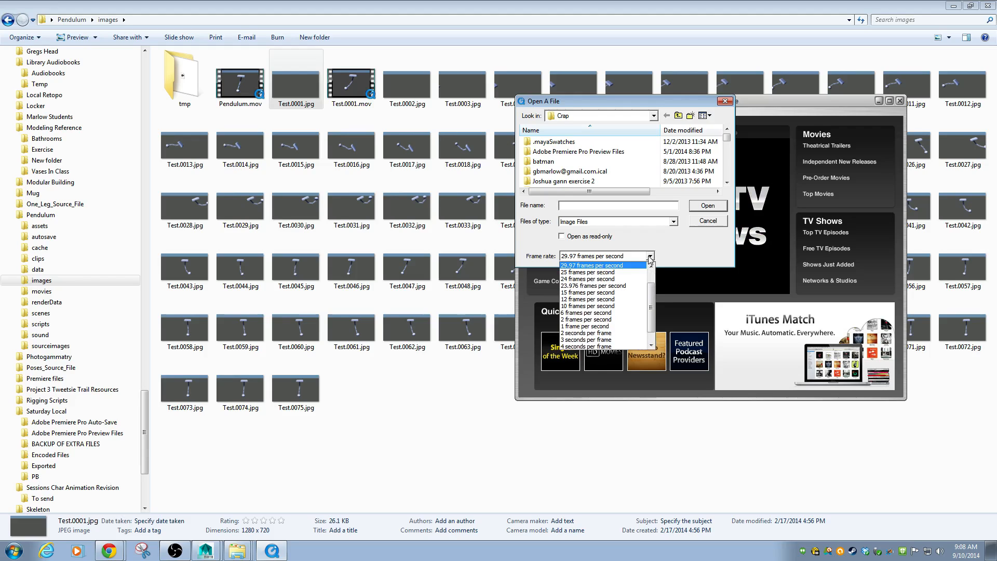
{"action": "left_click", "coordinate": [649, 256]}
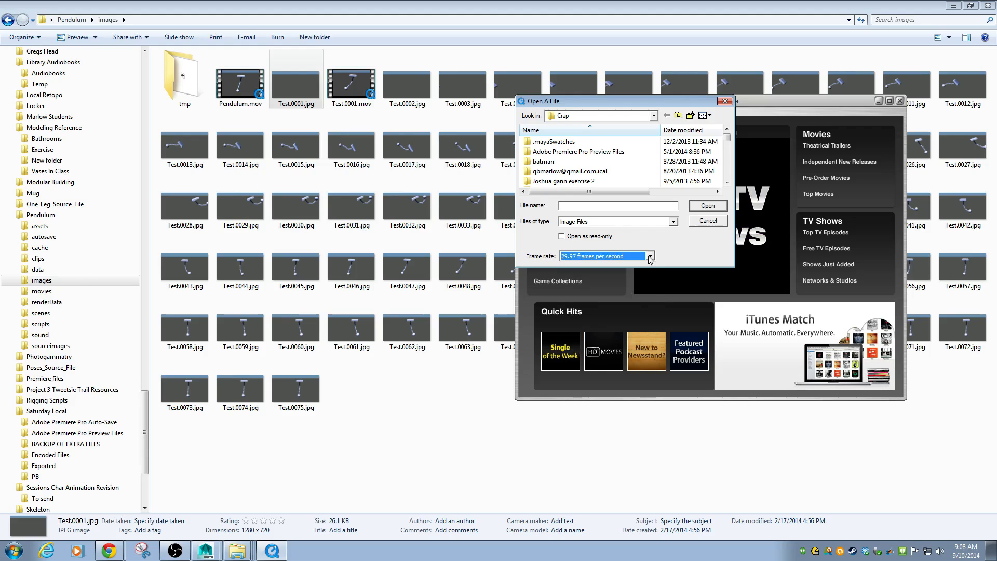
{"action": "left_click", "coordinate": [649, 256]}
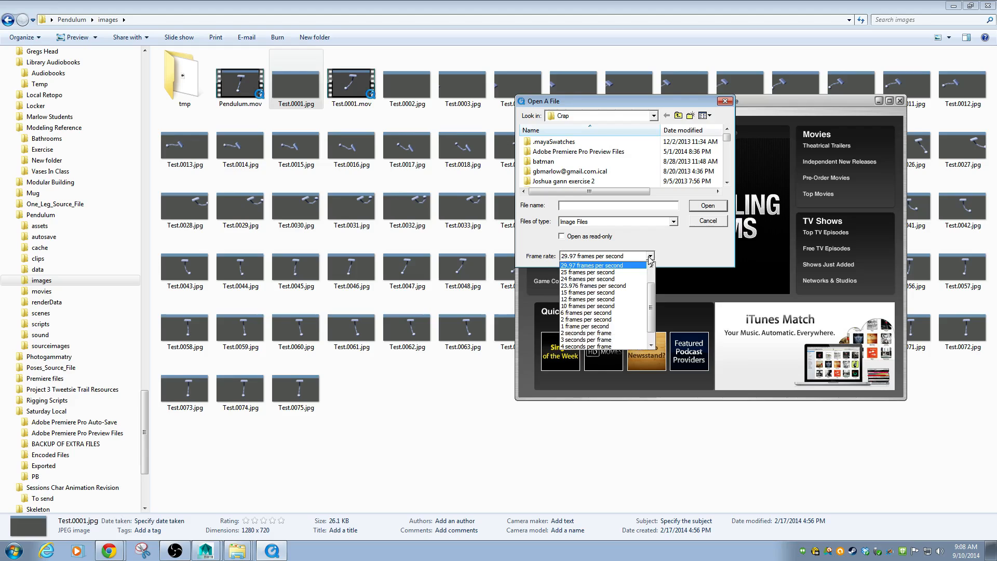
{"action": "left_click", "coordinate": [651, 266]}
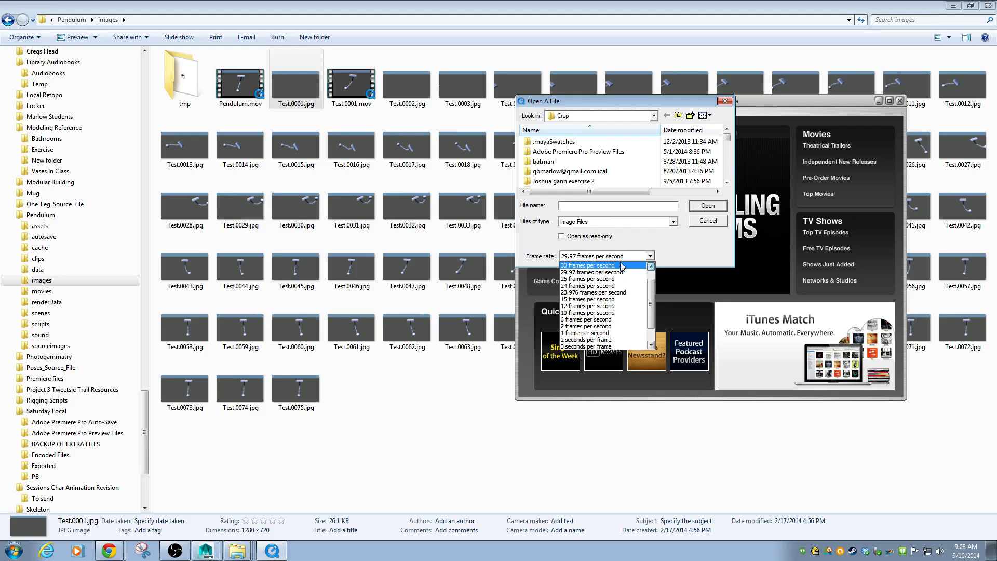
{"action": "left_click", "coordinate": [686, 245]}
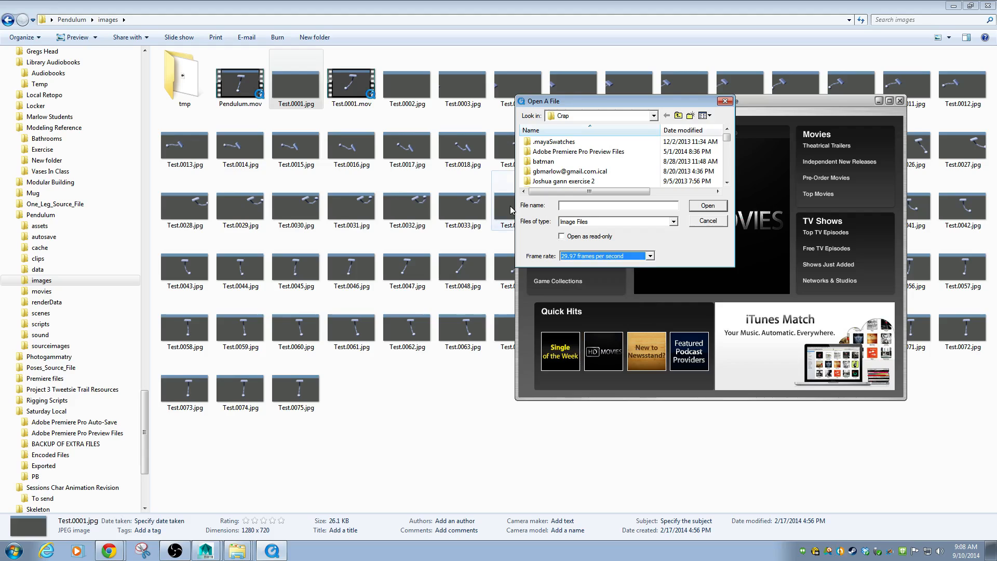
{"action": "left_click", "coordinate": [650, 256]}
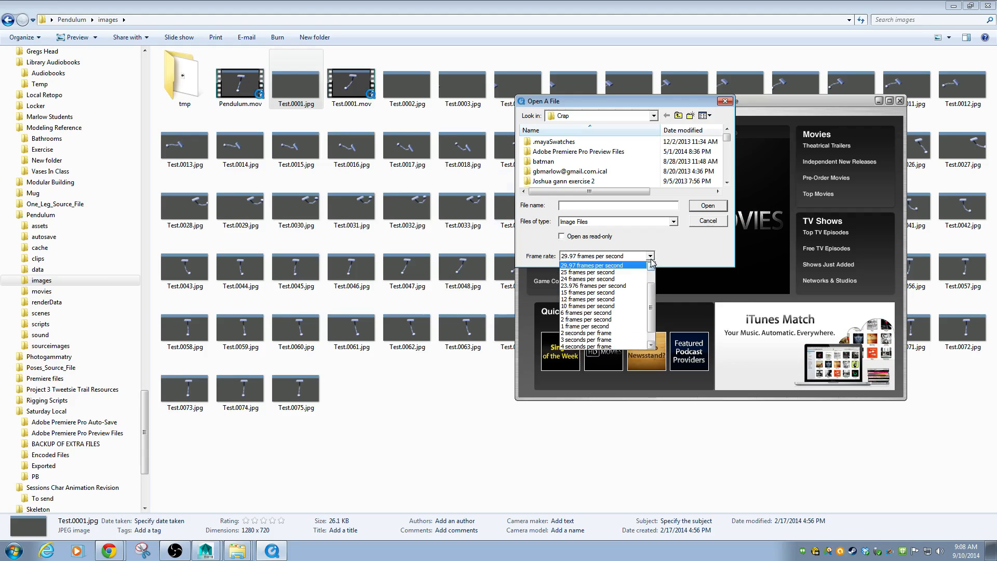
{"action": "left_click", "coordinate": [651, 260]}
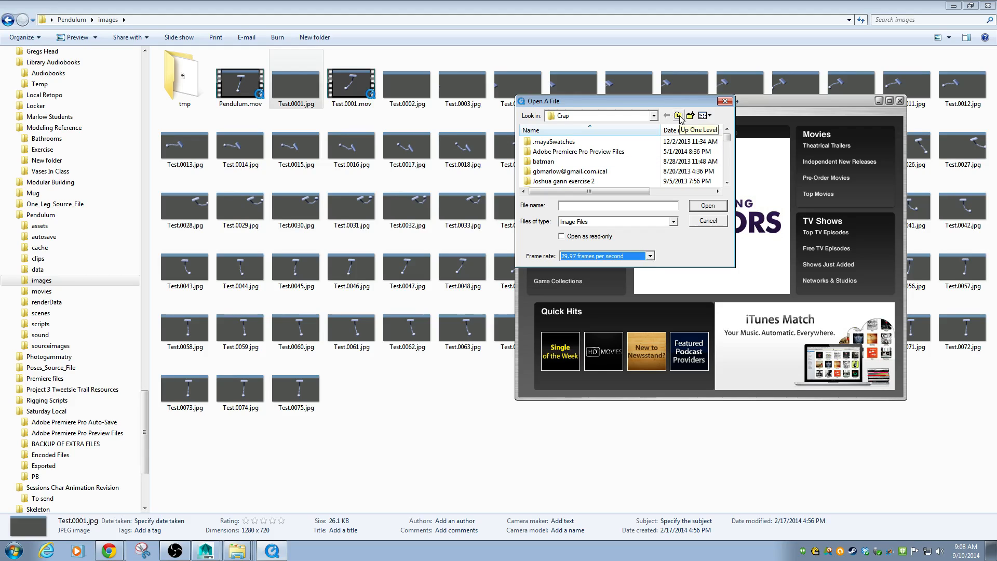
Copy the Pendulum images folder's path from Explorer and use it to browse to that folder in QuickTime's image sequence dialog.
{"action": "left_click", "coordinate": [158, 19]}
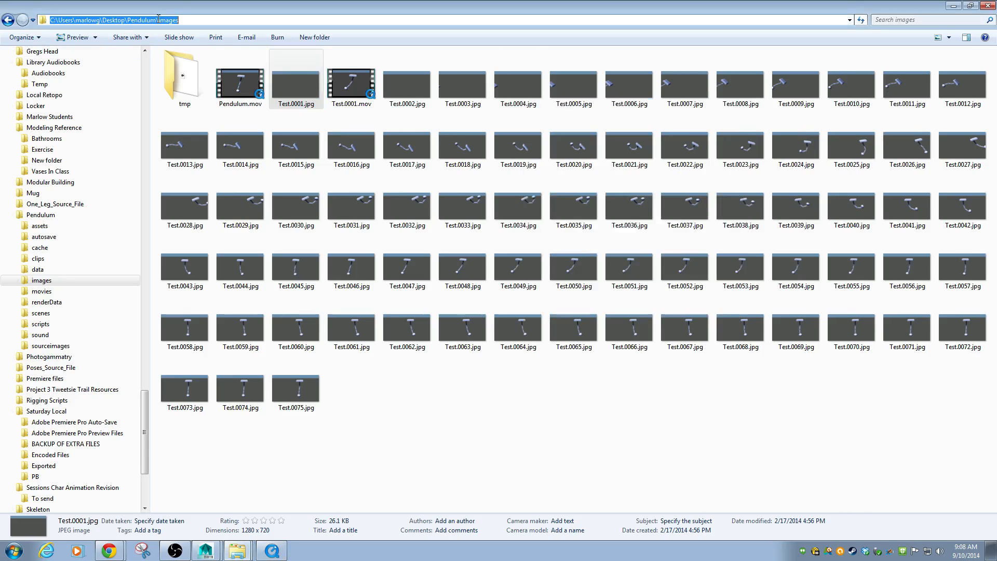
{"action": "right_click", "coordinate": [118, 22]}
{"action": "left_click", "coordinate": [32, 58]}
{"action": "left_click", "coordinate": [278, 554]}
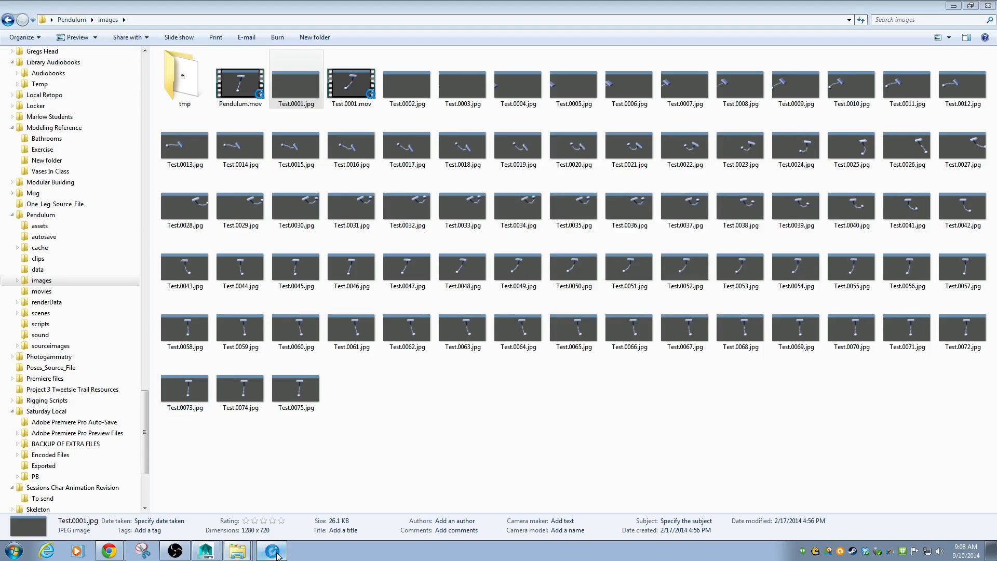
{"action": "left_click", "coordinate": [602, 118]}
{"action": "left_click", "coordinate": [602, 119]}
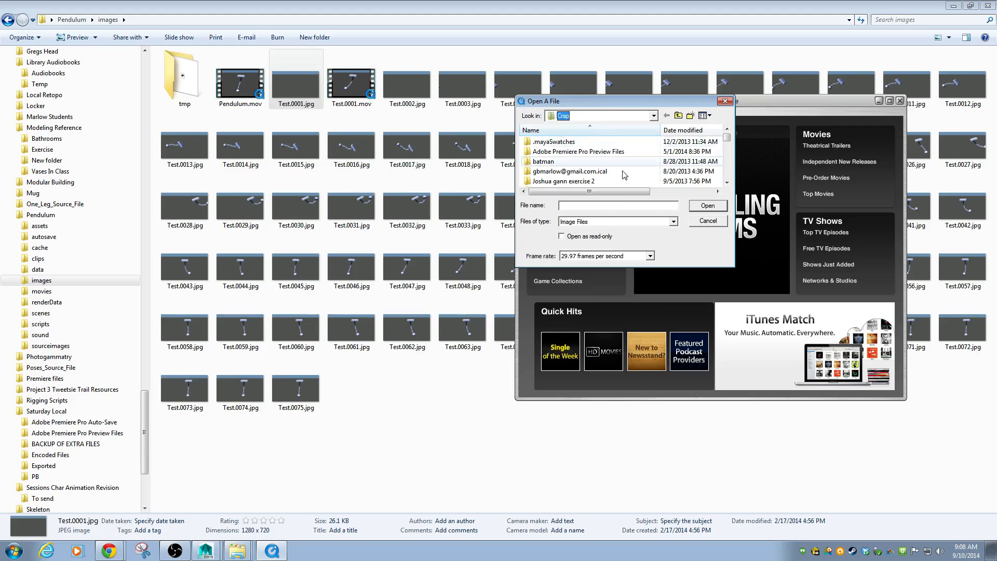
{"action": "left_click", "coordinate": [604, 206]}
{"action": "key", "text": "ctrl+v"}
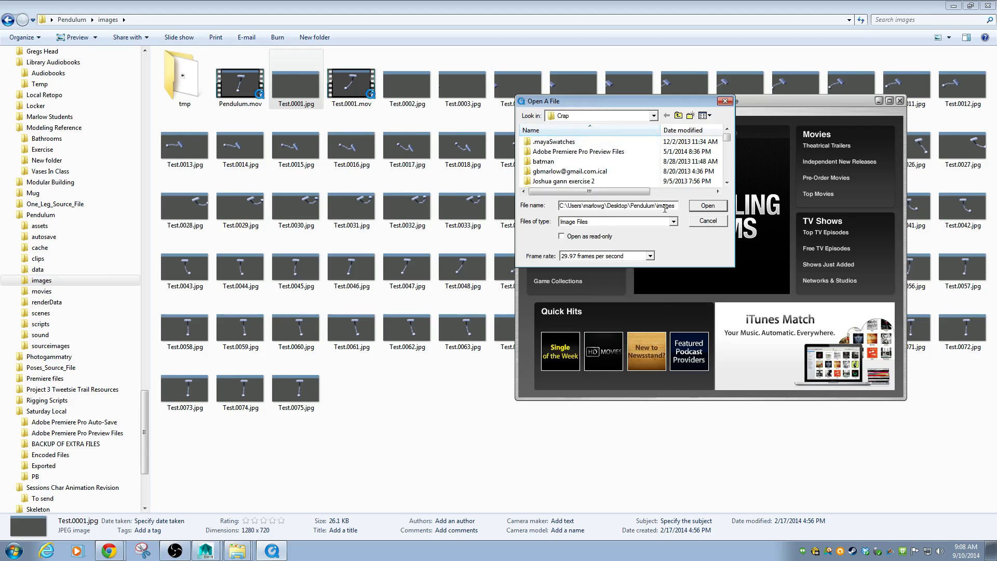
{"action": "key", "text": "Return"}
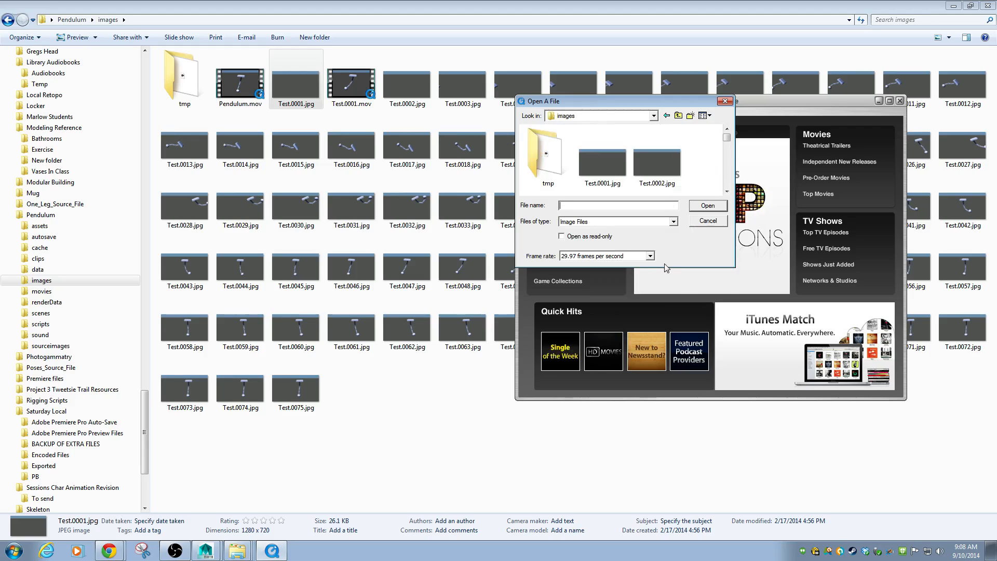
Set the frame rate to 24 frames per second and open the image sequence starting at Test.0001.jpg.
{"action": "left_click", "coordinate": [649, 256]}
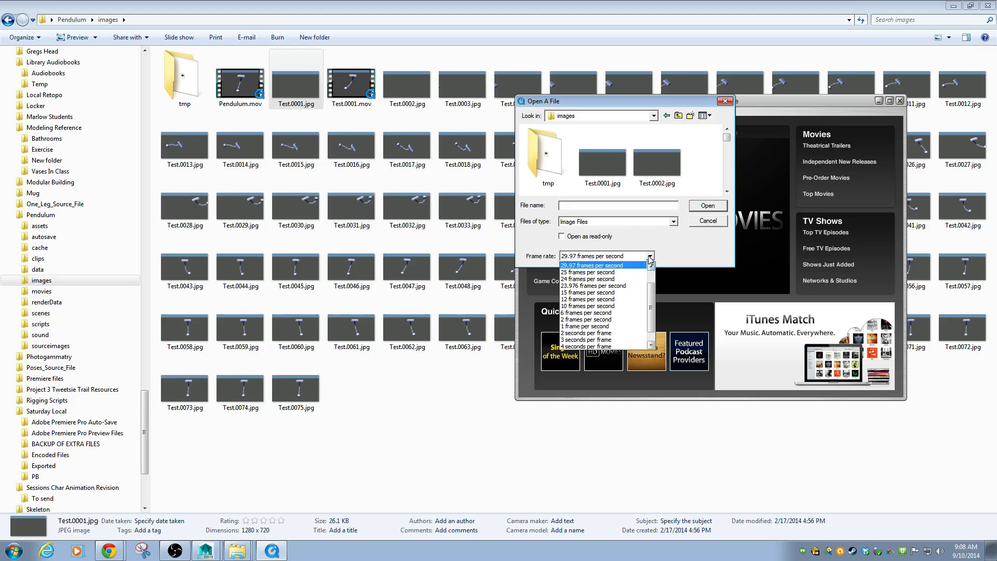
{"action": "left_click", "coordinate": [603, 284]}
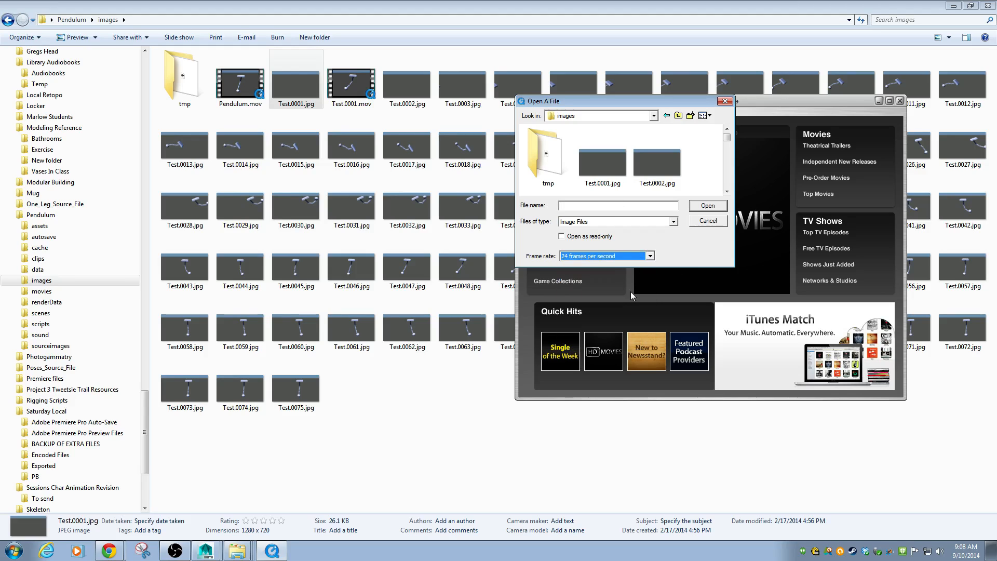
{"action": "left_click", "coordinate": [606, 170]}
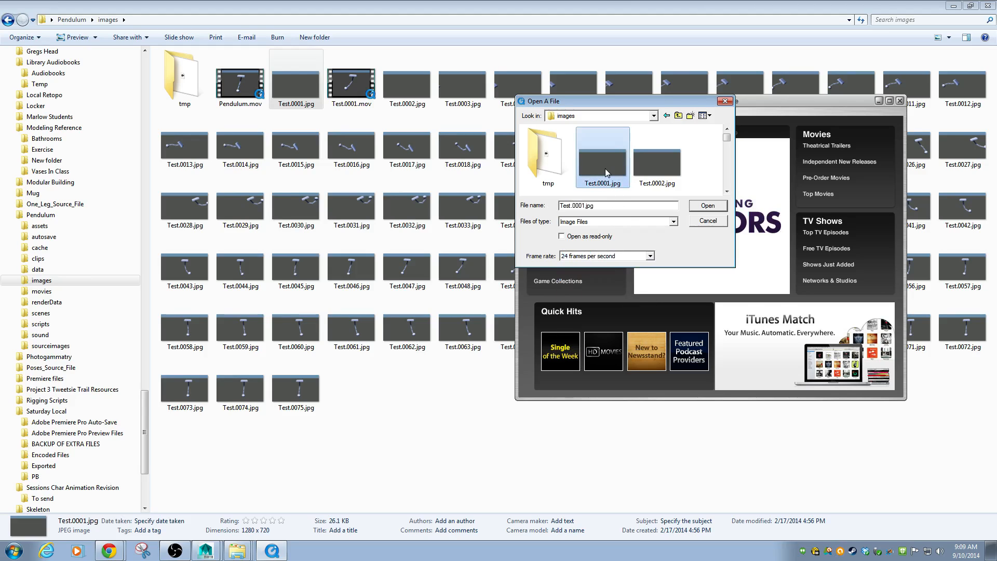
{"action": "left_click", "coordinate": [717, 206]}
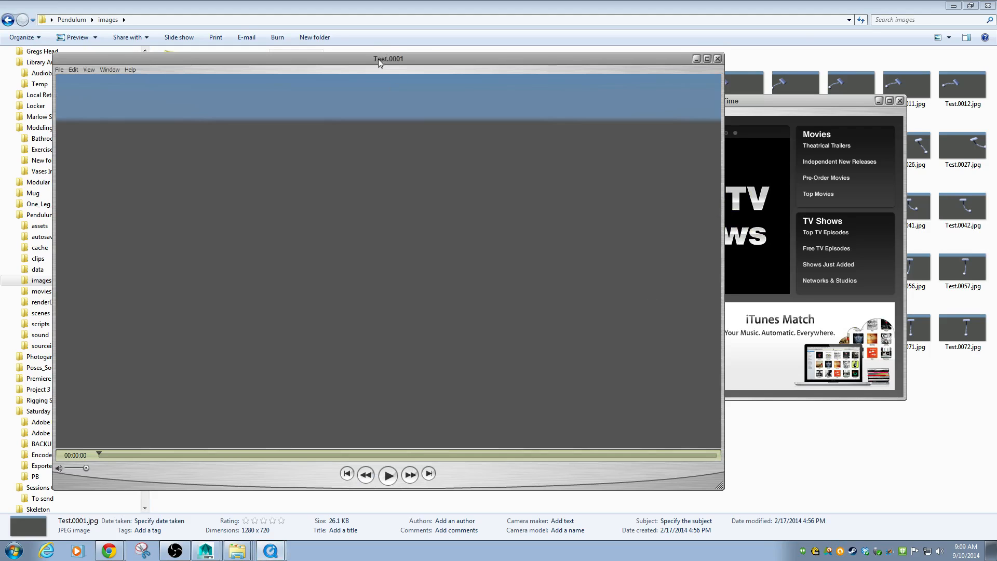
Move the Test.0001 player window clear of the folder tree and play the pendulum sequence.
{"action": "left_click_drag", "start_coordinate": [377, 59], "coordinate": [477, 47]}
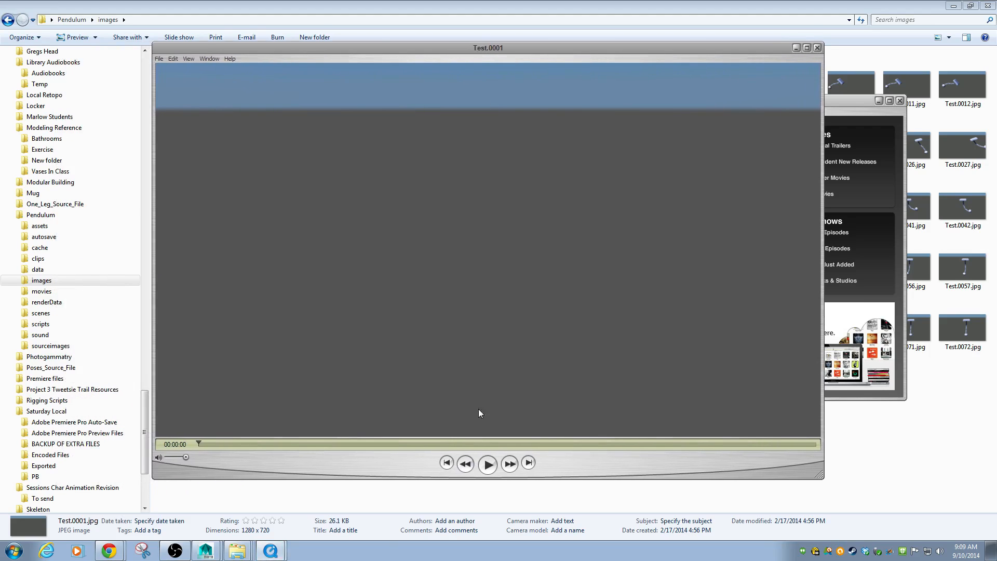
{"action": "left_click", "coordinate": [491, 465]}
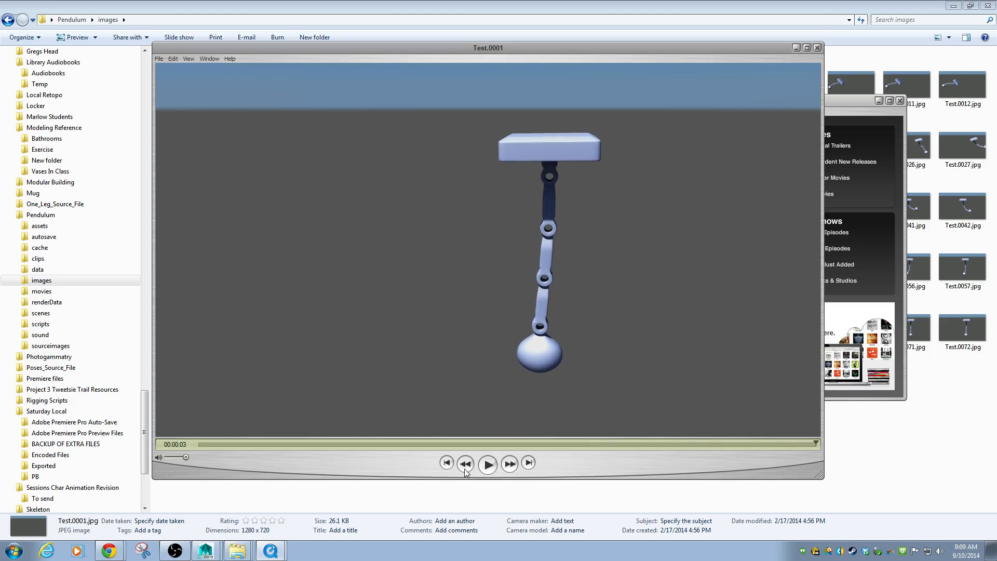
{"action": "left_click", "coordinate": [487, 464]}
Start exporting the sequence as a QuickTime movie in the images folder with the file name Demo.mov.
{"action": "left_click", "coordinate": [161, 58]}
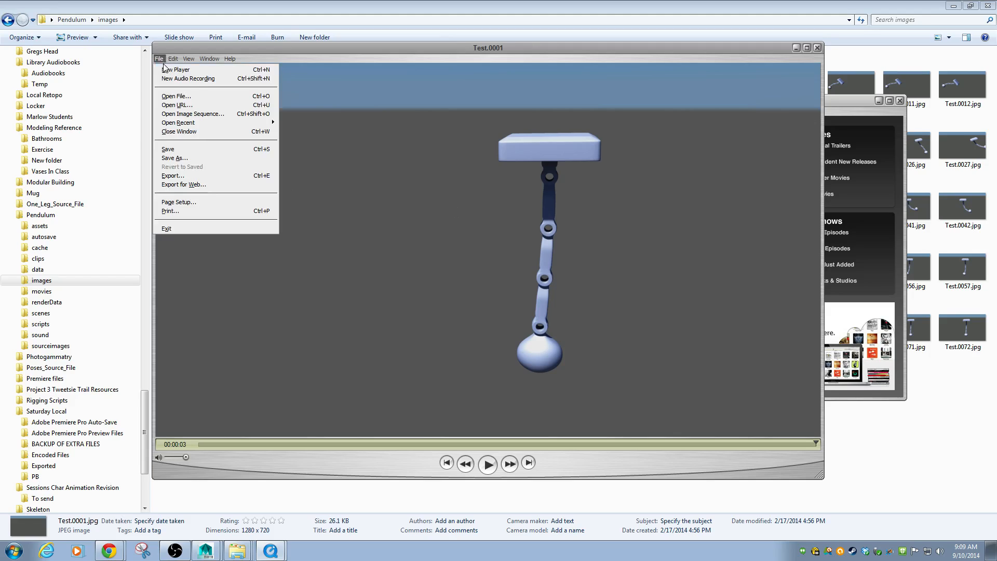
{"action": "left_click", "coordinate": [188, 177]}
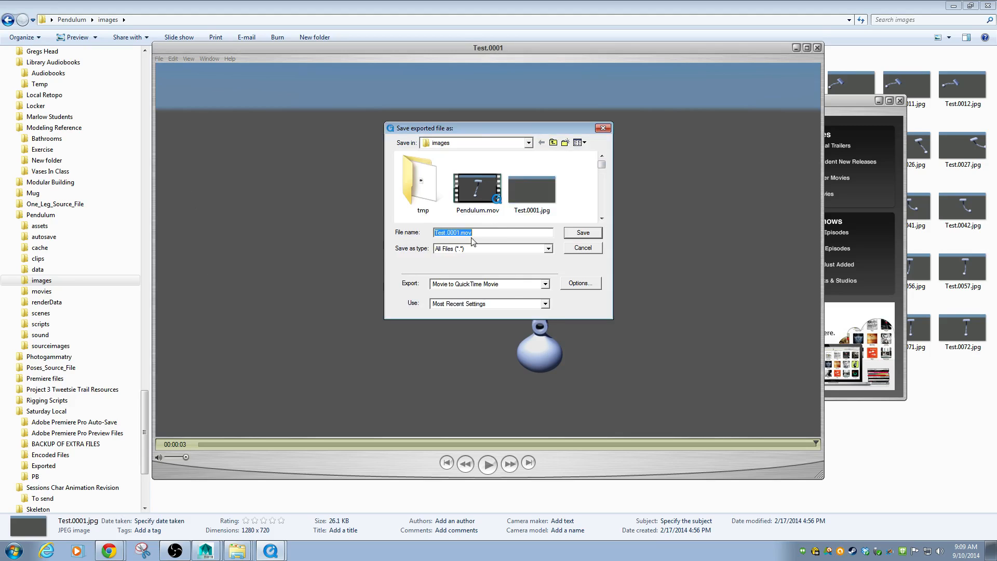
{"action": "left_click_drag", "start_coordinate": [459, 235], "coordinate": [444, 236]}
{"action": "type", "text": "Demo"}
Review the export's movie options, including its size and video compression settings, and accept them without changes.
{"action": "left_click", "coordinate": [582, 285]}
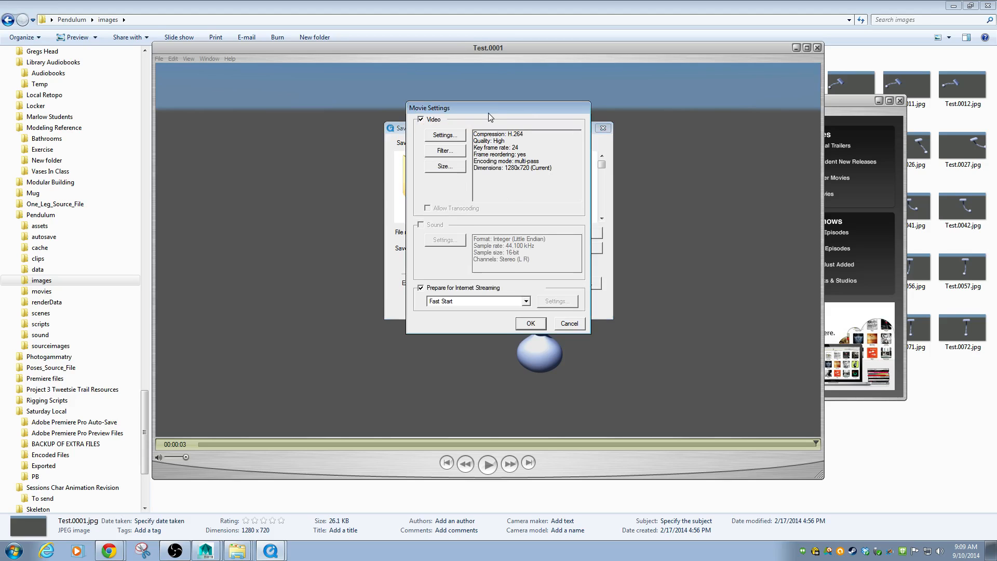
{"action": "left_click_drag", "start_coordinate": [490, 113], "coordinate": [726, 97]}
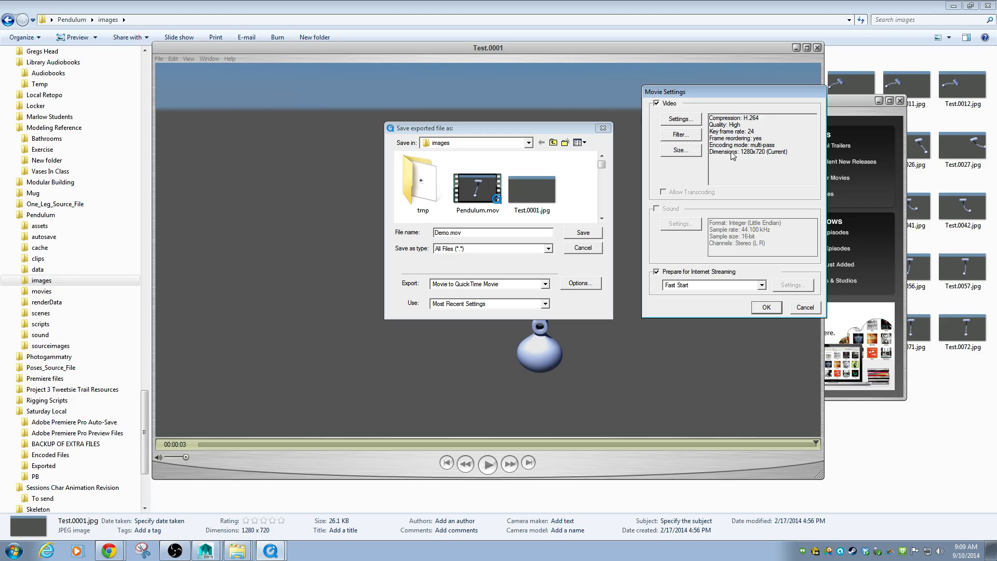
{"action": "left_click", "coordinate": [683, 151]}
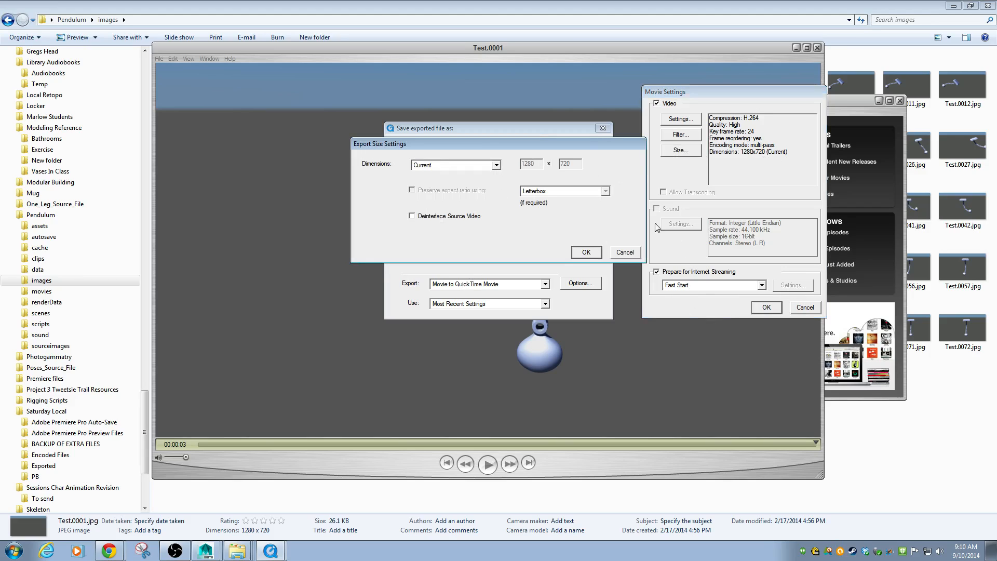
{"action": "left_click", "coordinate": [625, 252]}
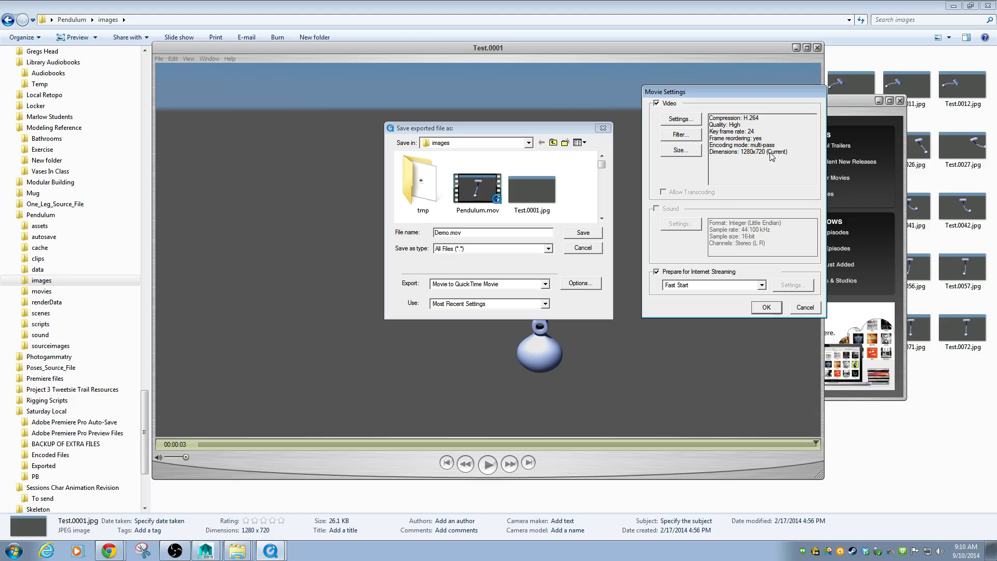
{"action": "left_click", "coordinate": [682, 121]}
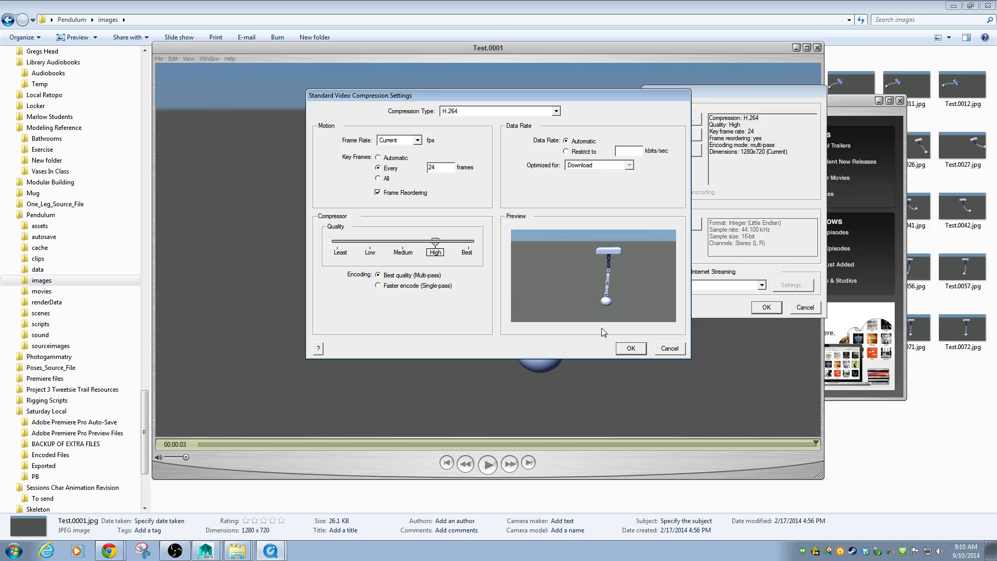
{"action": "left_click", "coordinate": [631, 348]}
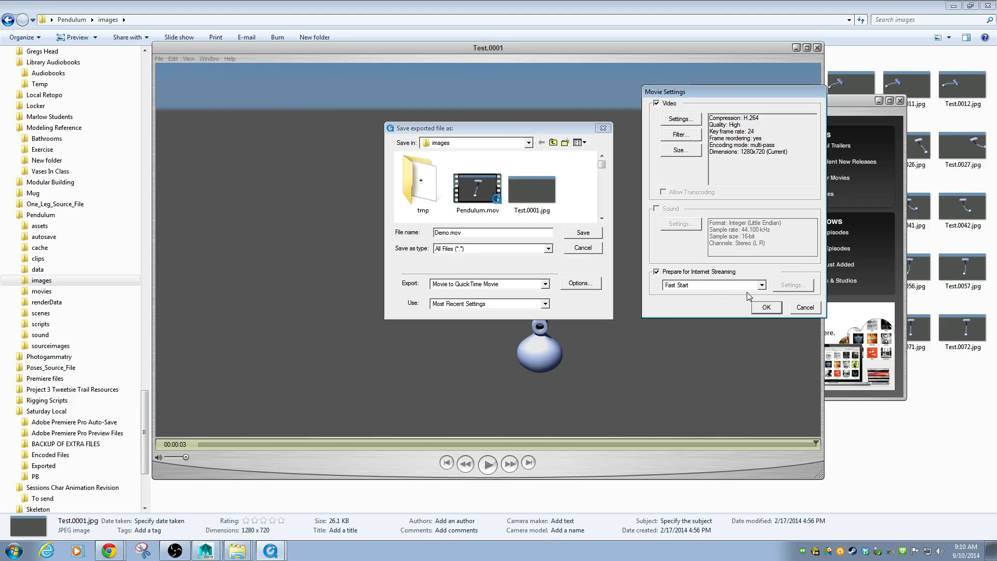
{"action": "left_click", "coordinate": [767, 308]}
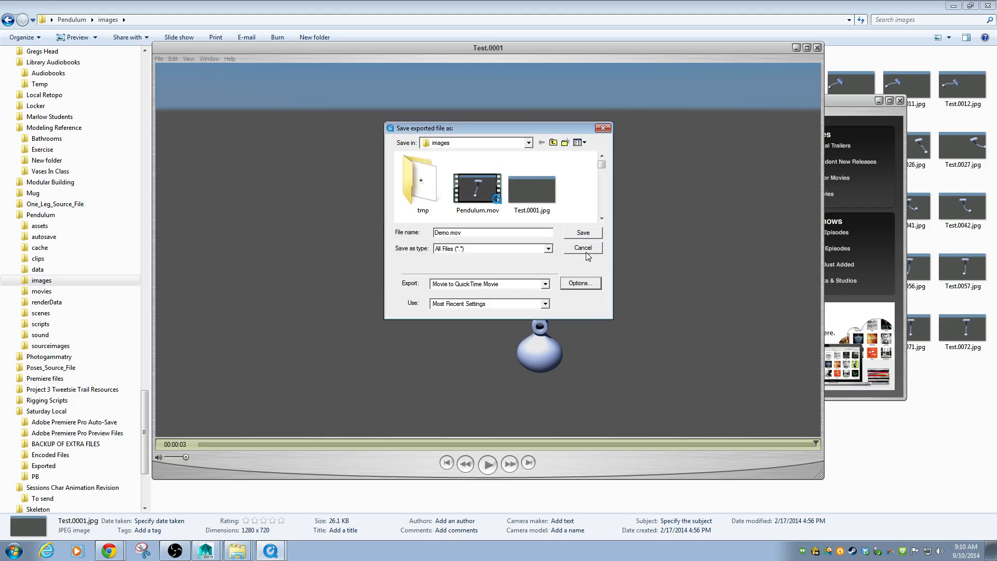
Save the Demo.mov export and minimize both QuickTime windows to reveal the images folder.
{"action": "left_click", "coordinate": [583, 232]}
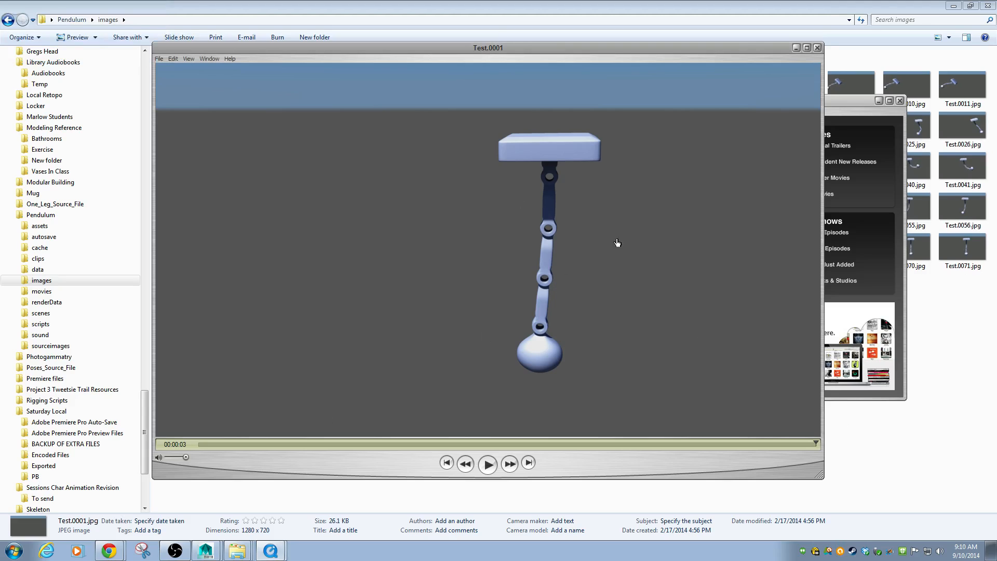
{"action": "left_click", "coordinate": [794, 49]}
{"action": "left_click", "coordinate": [878, 101]}
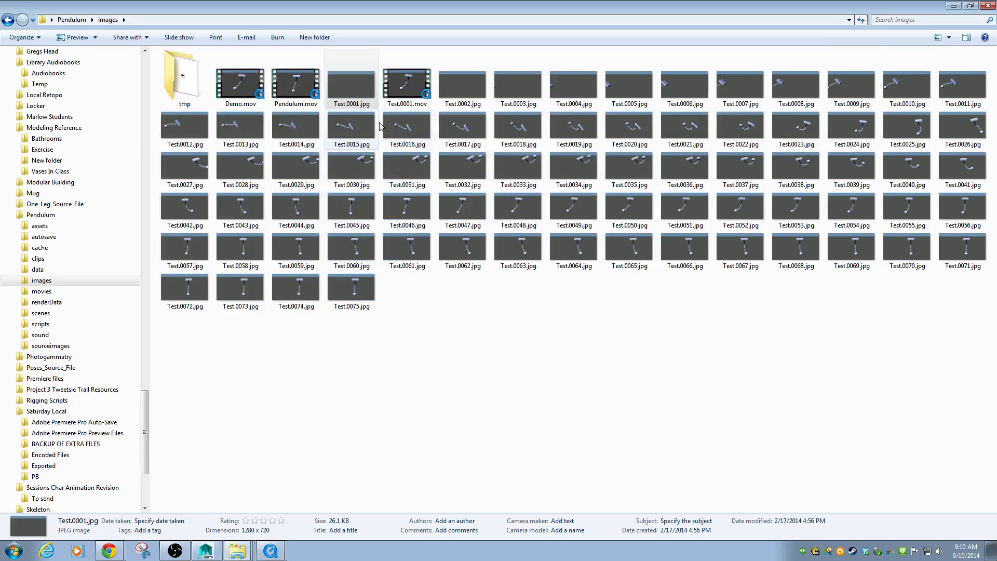
Check the file details of Demo.mov in the images folder and open the movie.
{"action": "left_click", "coordinate": [238, 94]}
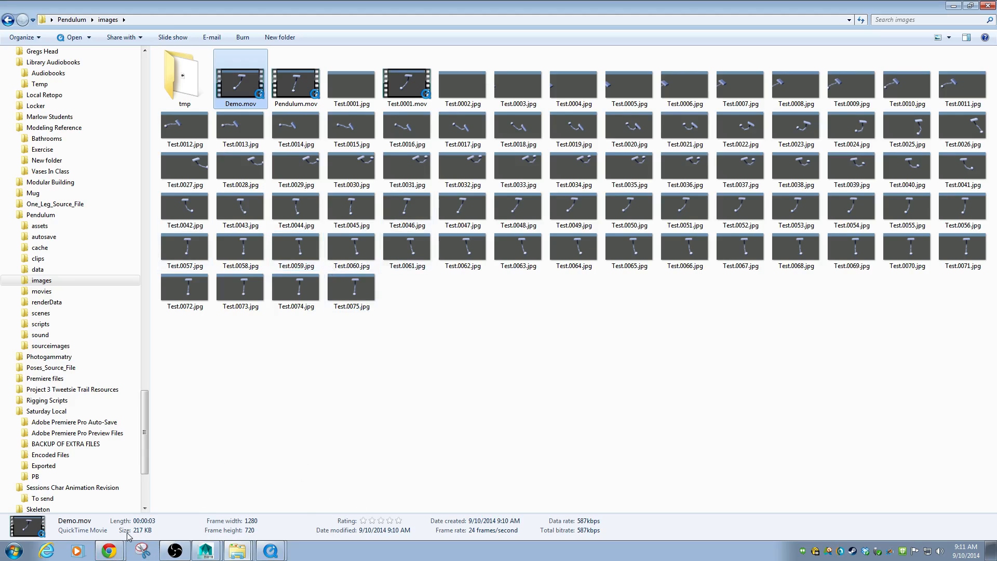
{"action": "double_click", "coordinate": [238, 89]}
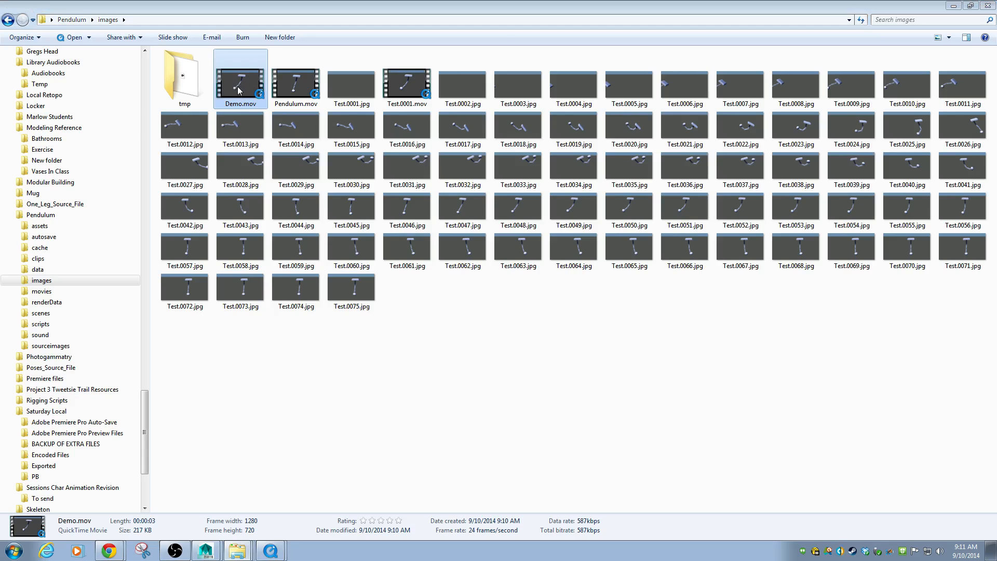